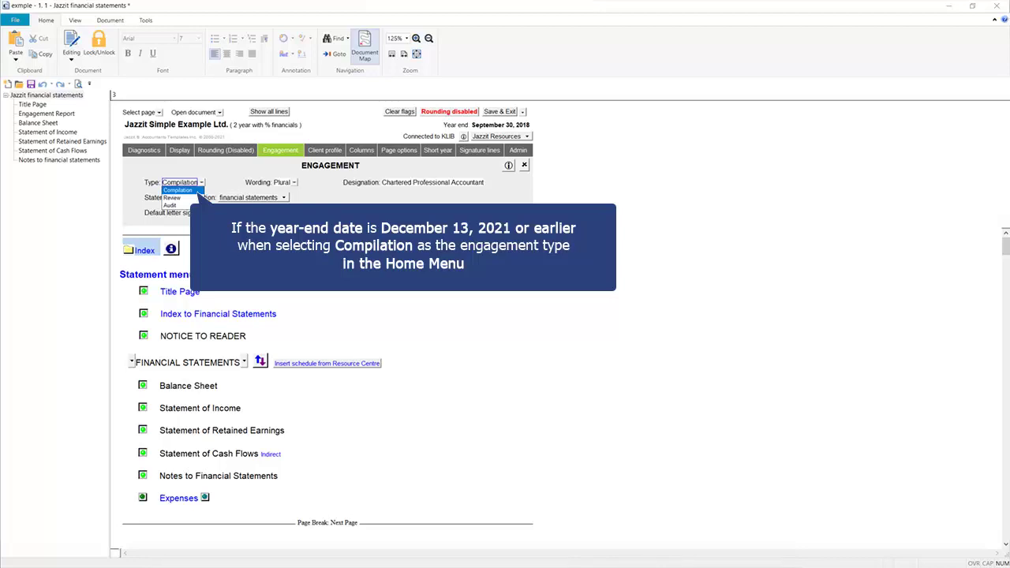
# Keep Compilation as the engagement type for the Jazzit Simple Example statements
pyautogui.click(200, 191)
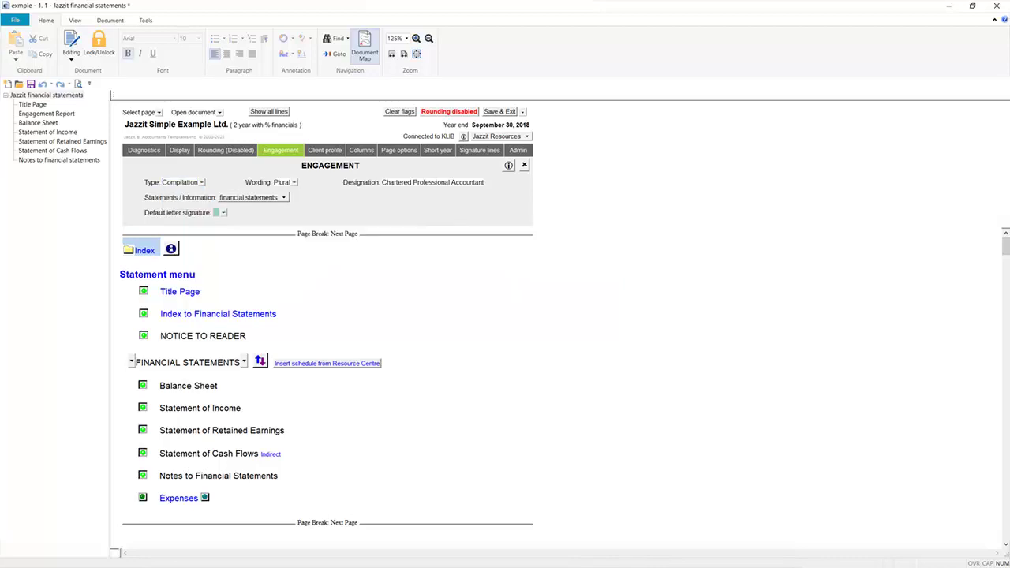